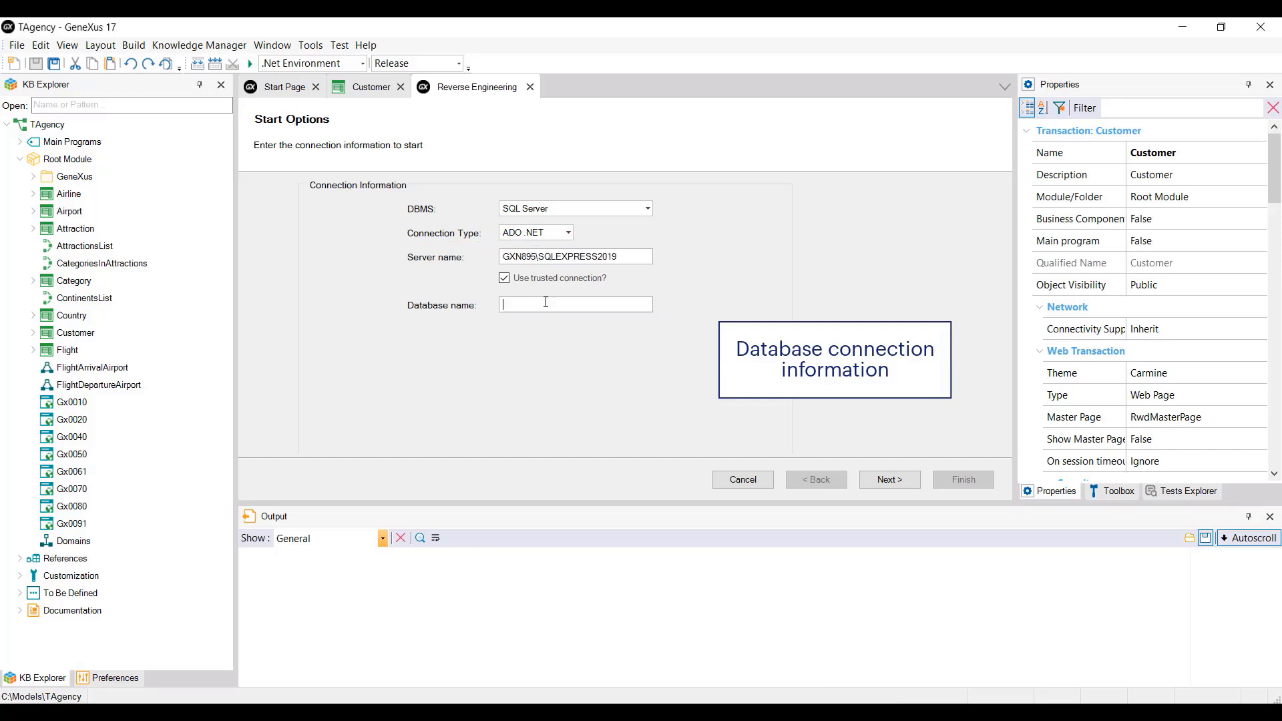
Connect to the eCommerce database and select its Continent and Customer tables for reverse engineering, leaving out Product
text(eCommerce)
click(910, 481)
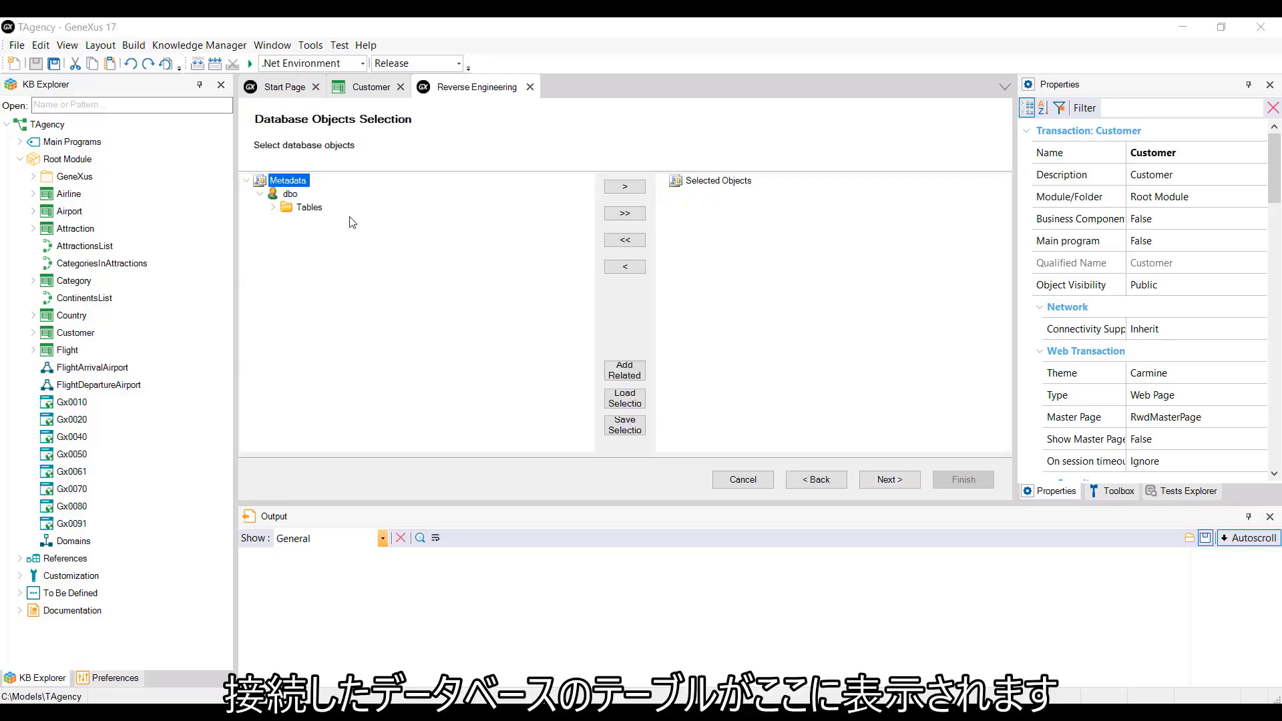
double_click(308, 209)
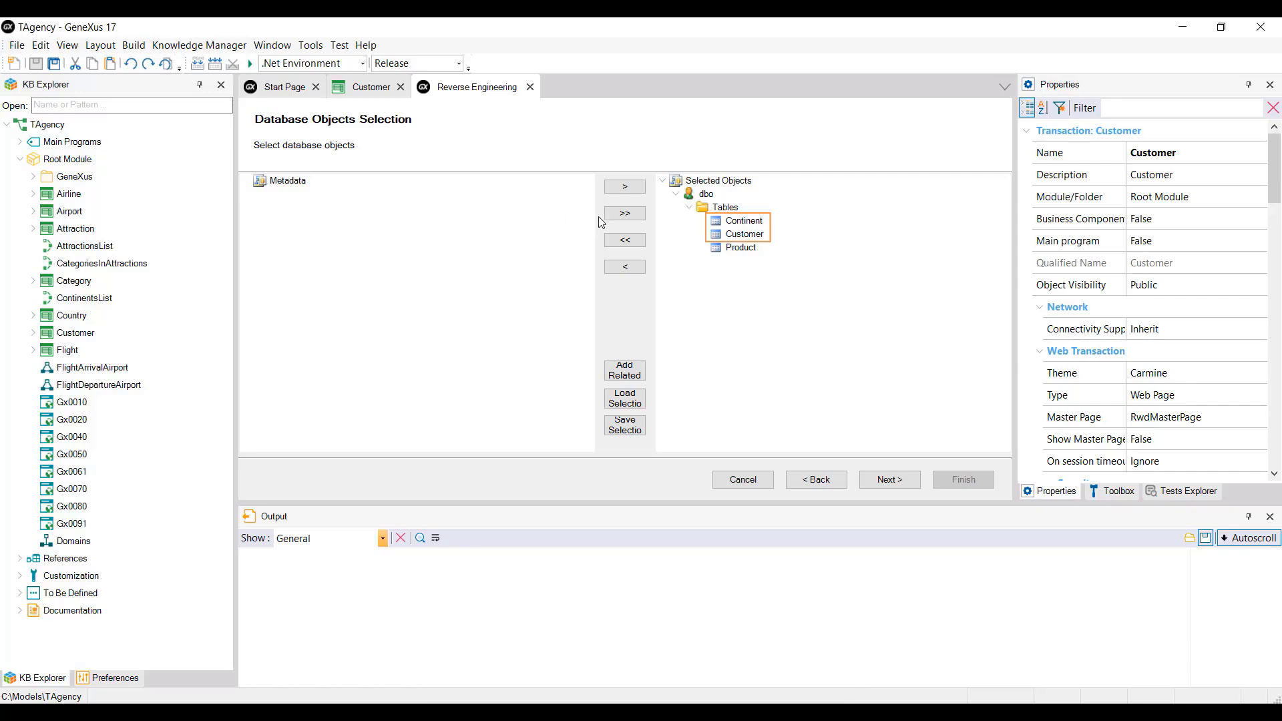
click(742, 247)
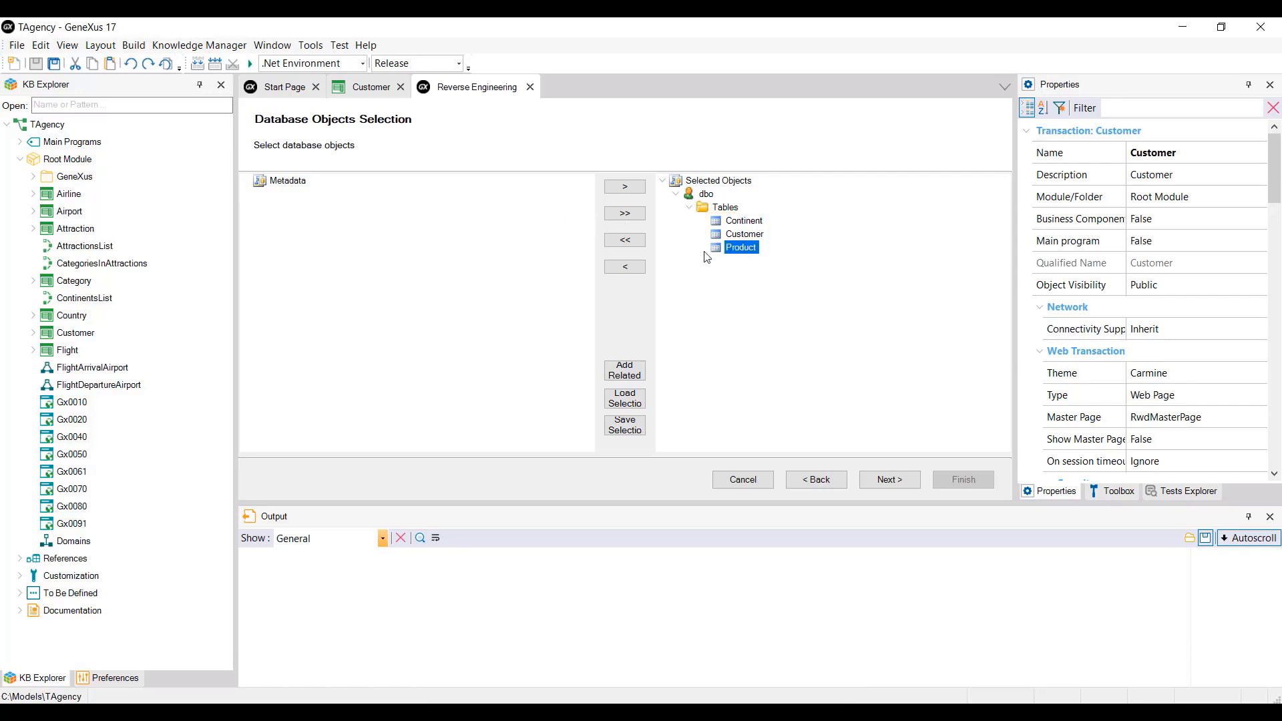
click(635, 268)
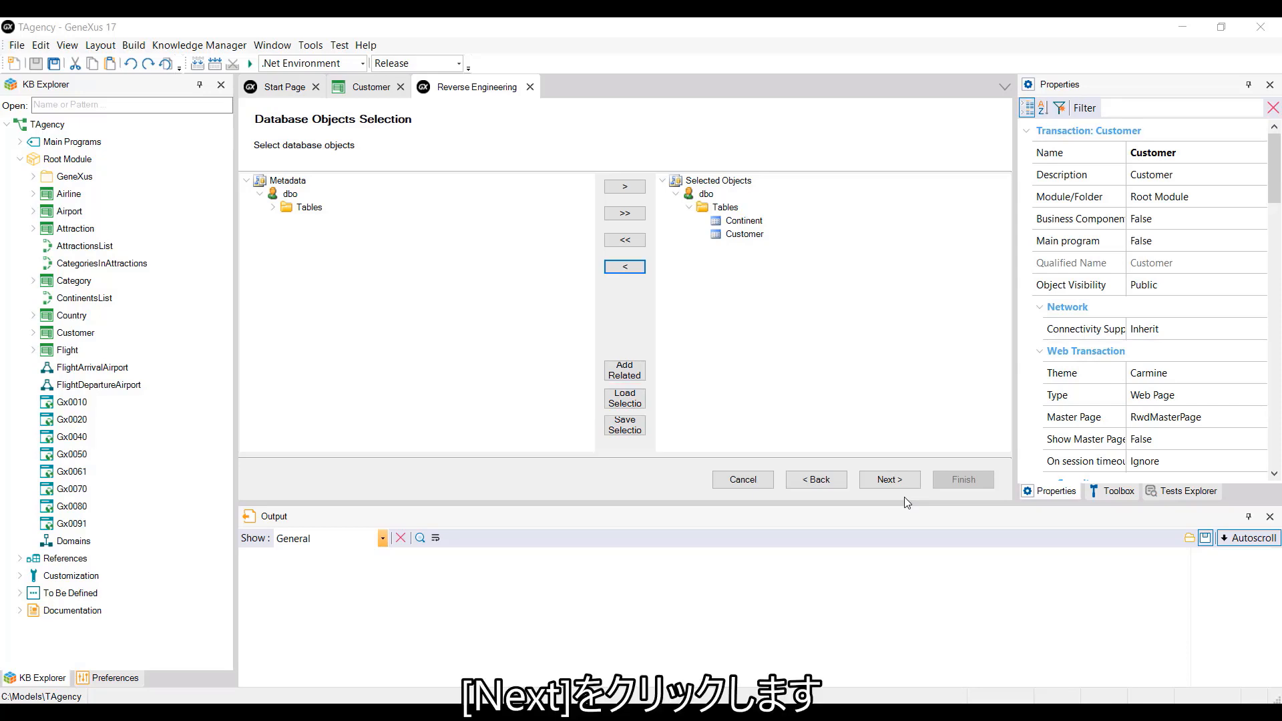
click(892, 479)
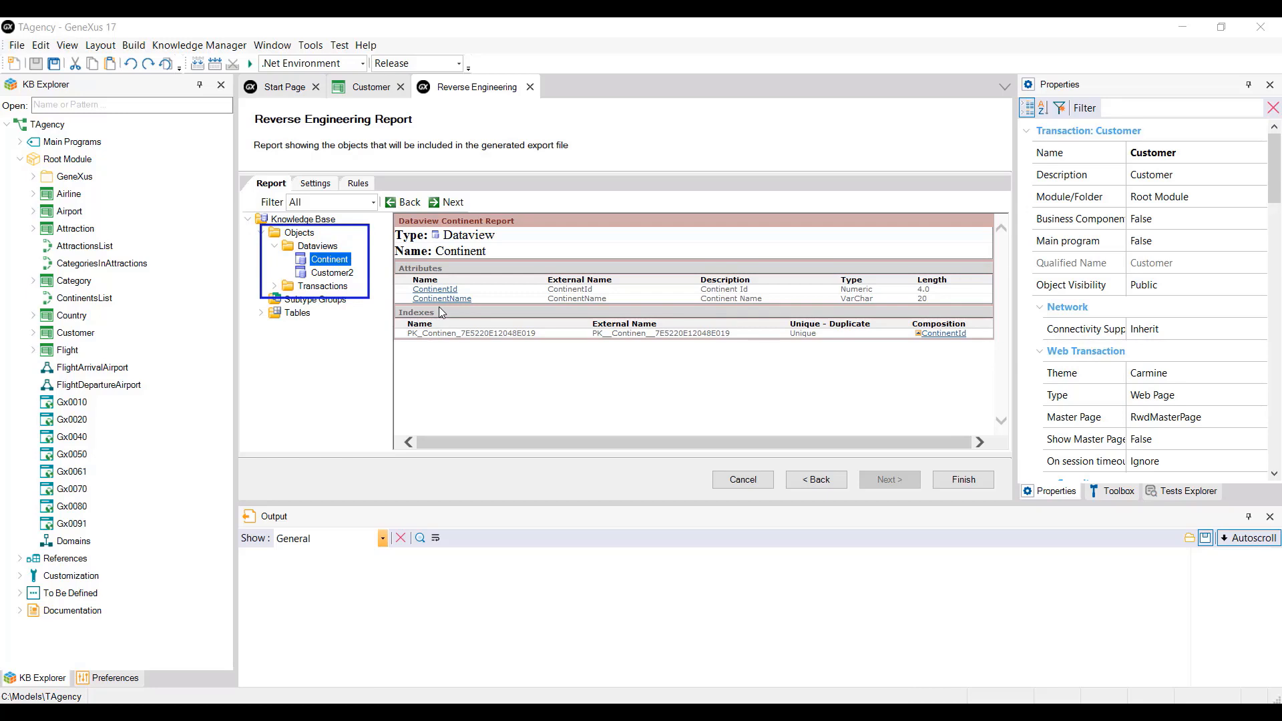
Review the transactions, settings and rules of the reverse engineering report, and finish the import
double_click(332, 288)
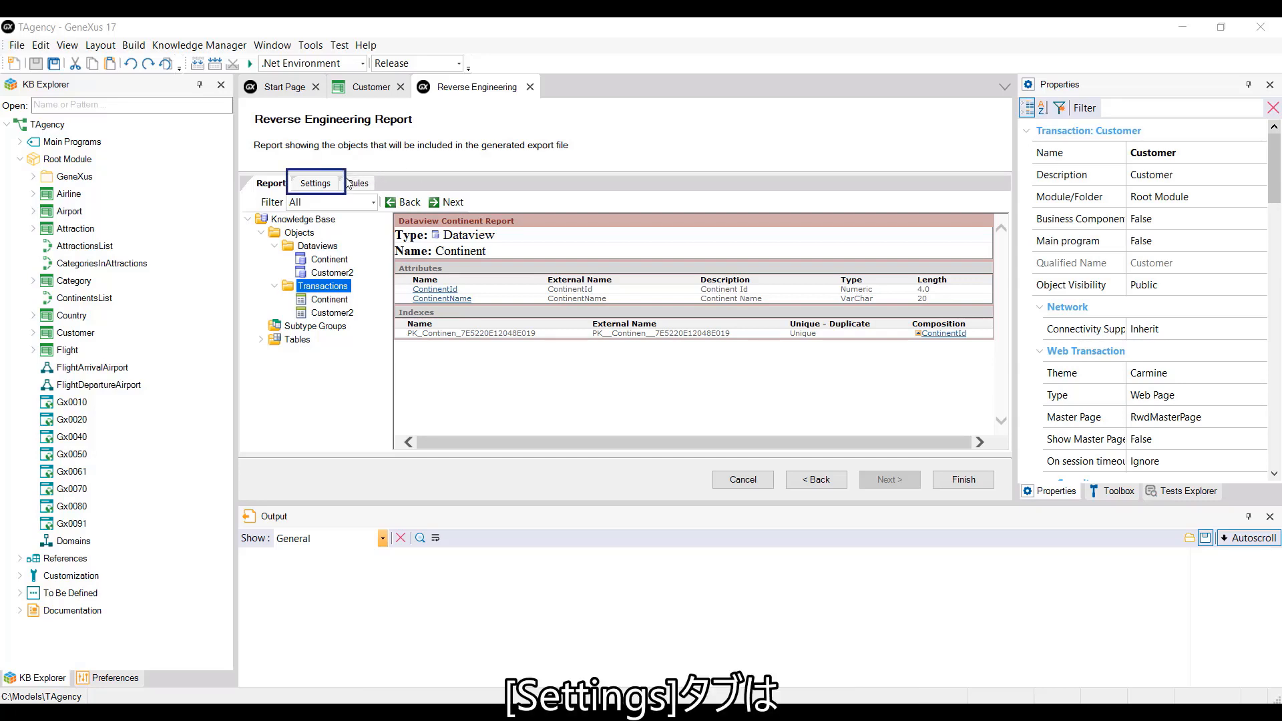
click(318, 185)
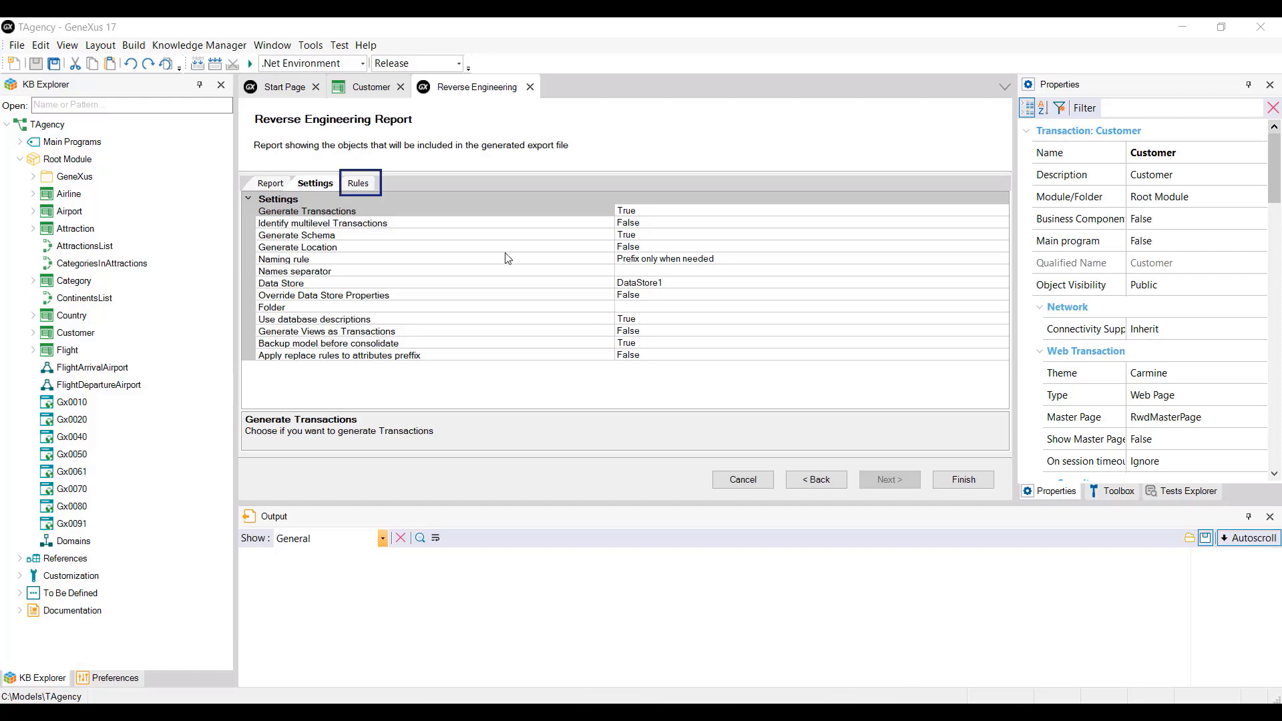
click(356, 186)
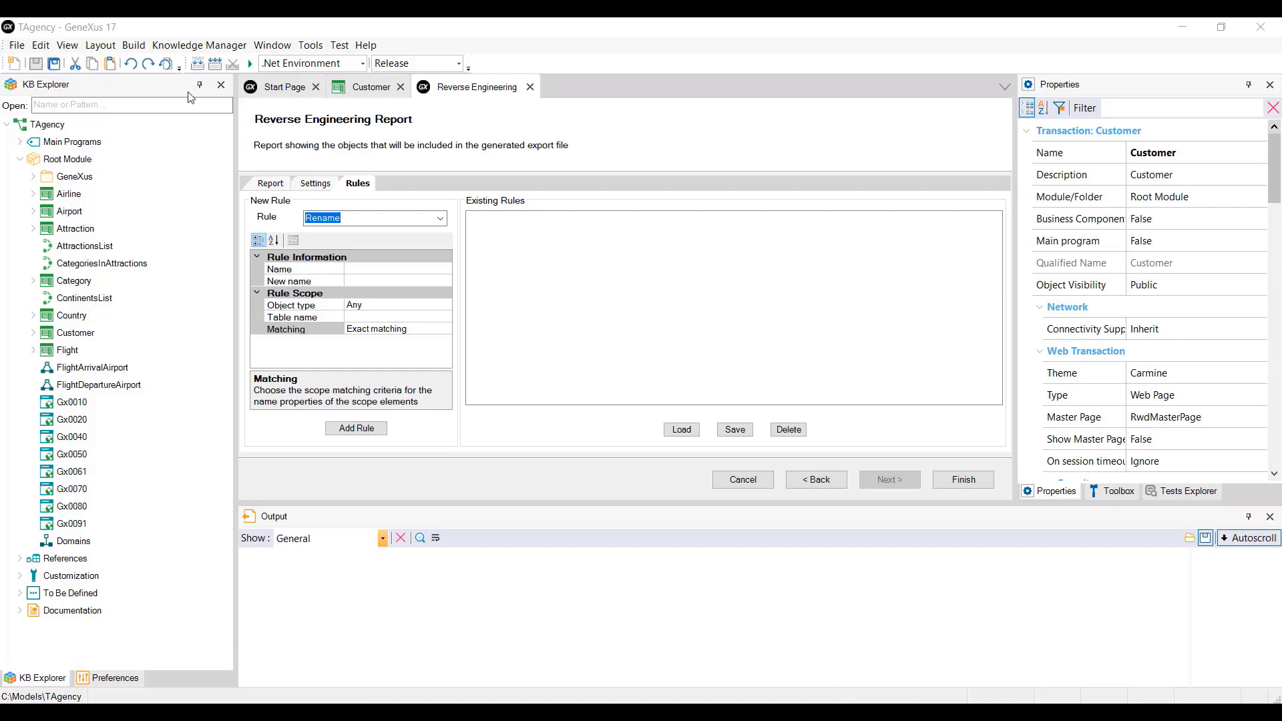
click(970, 482)
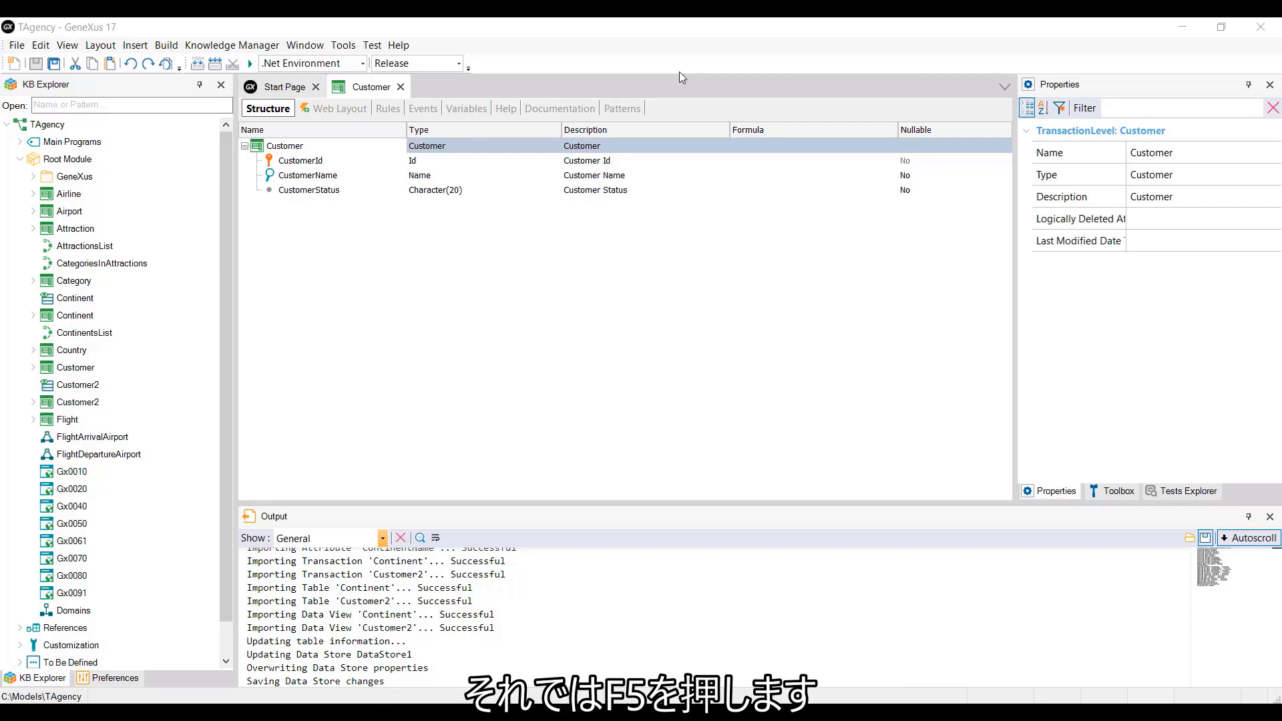
Build and run the application, accepting the impact analysis for the Customer2 and Continent tables
click(815, 481)
key(F5)
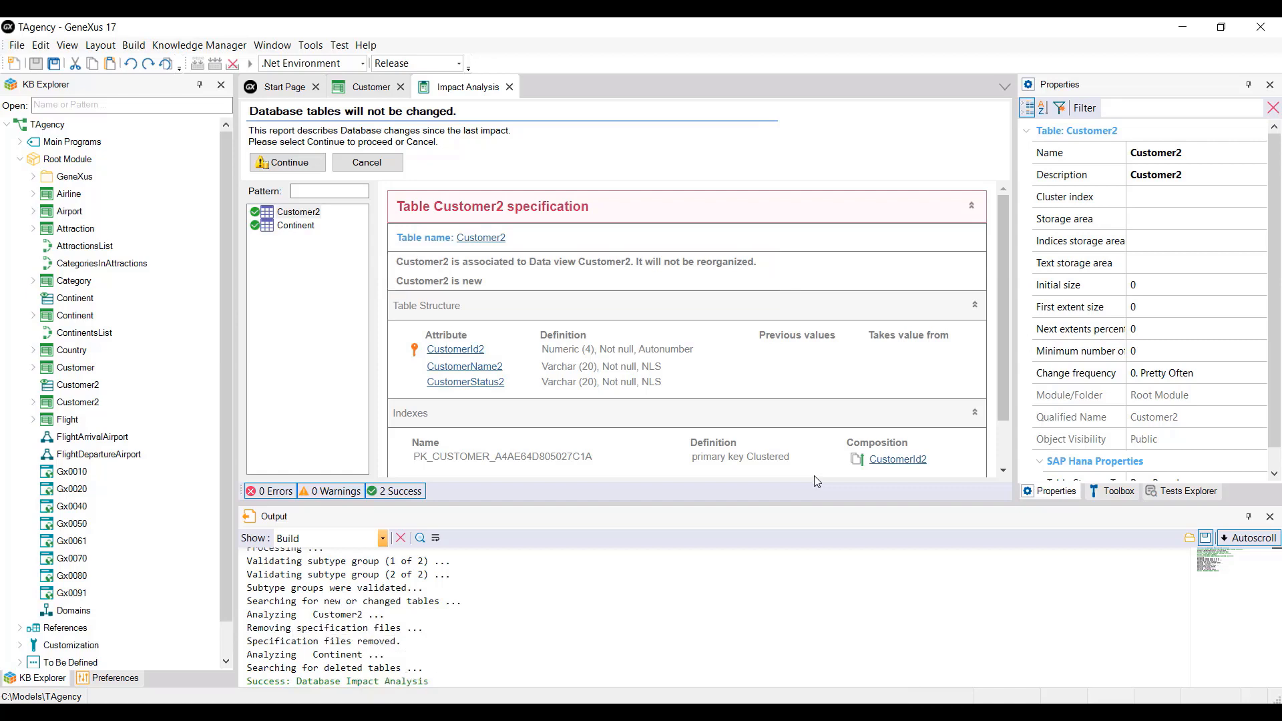
click(300, 163)
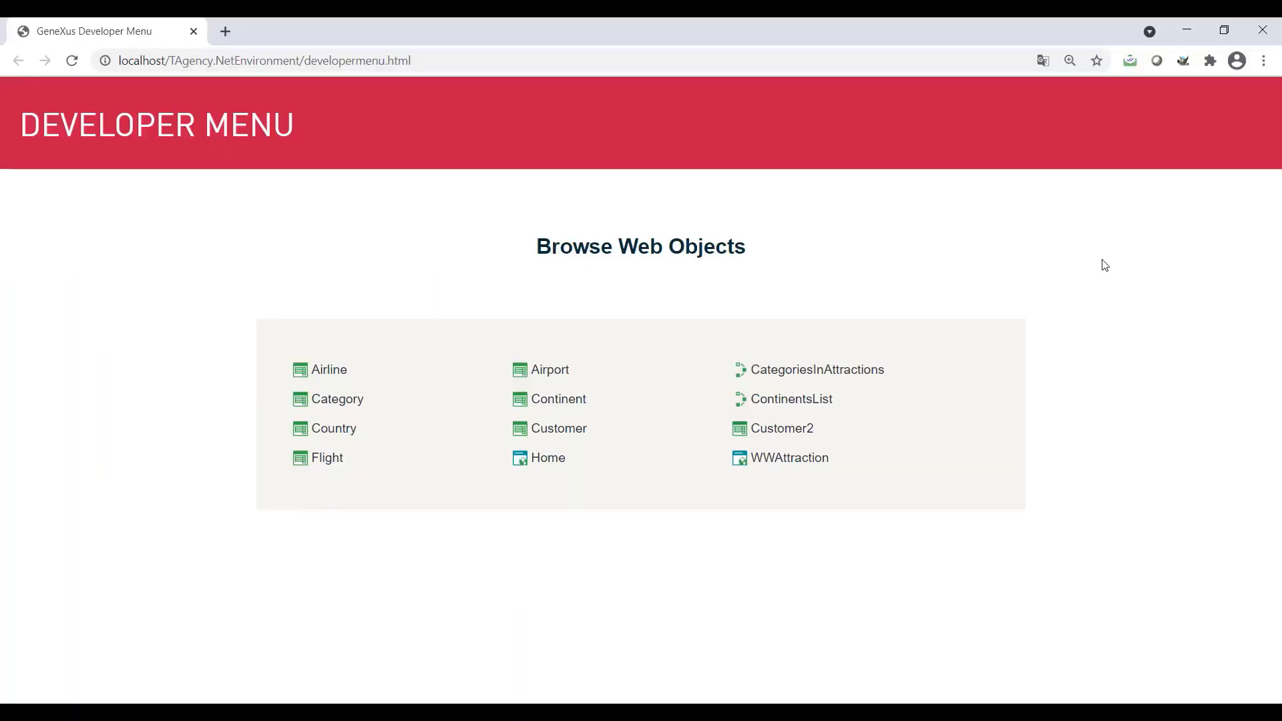
Open the Customer2 form in the running web application and look through its list of existing records
click(791, 435)
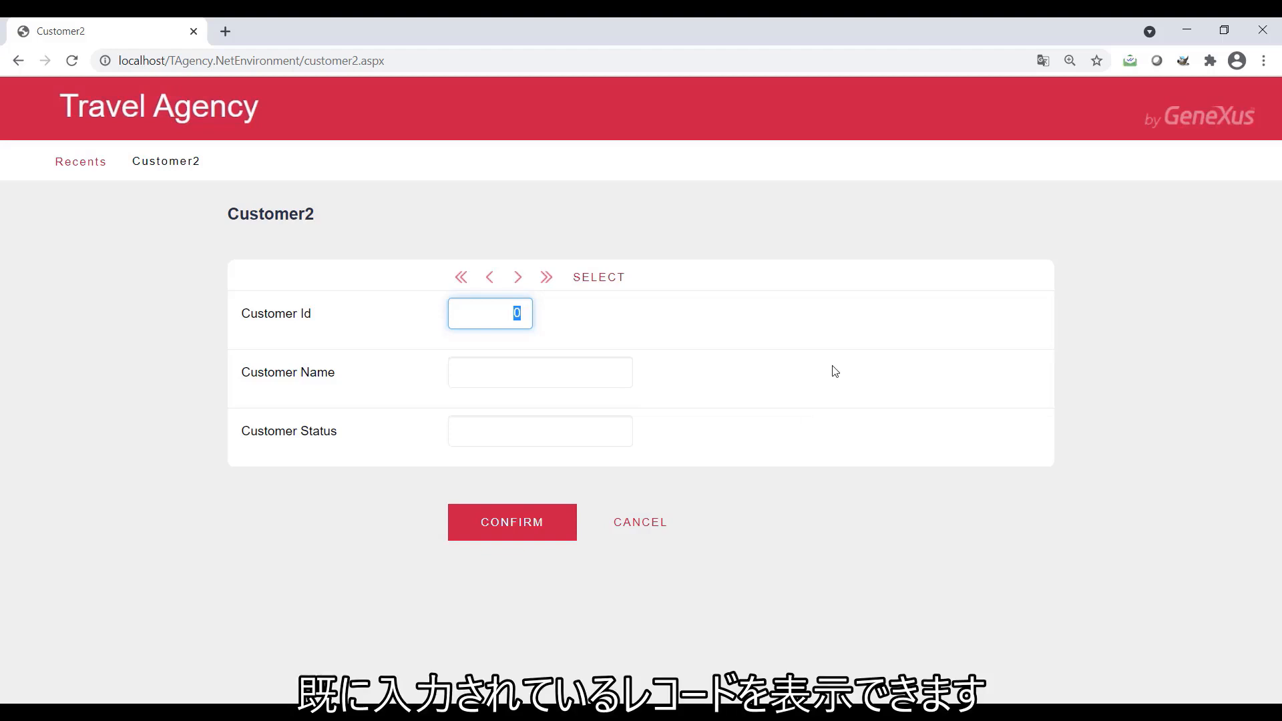
click(604, 276)
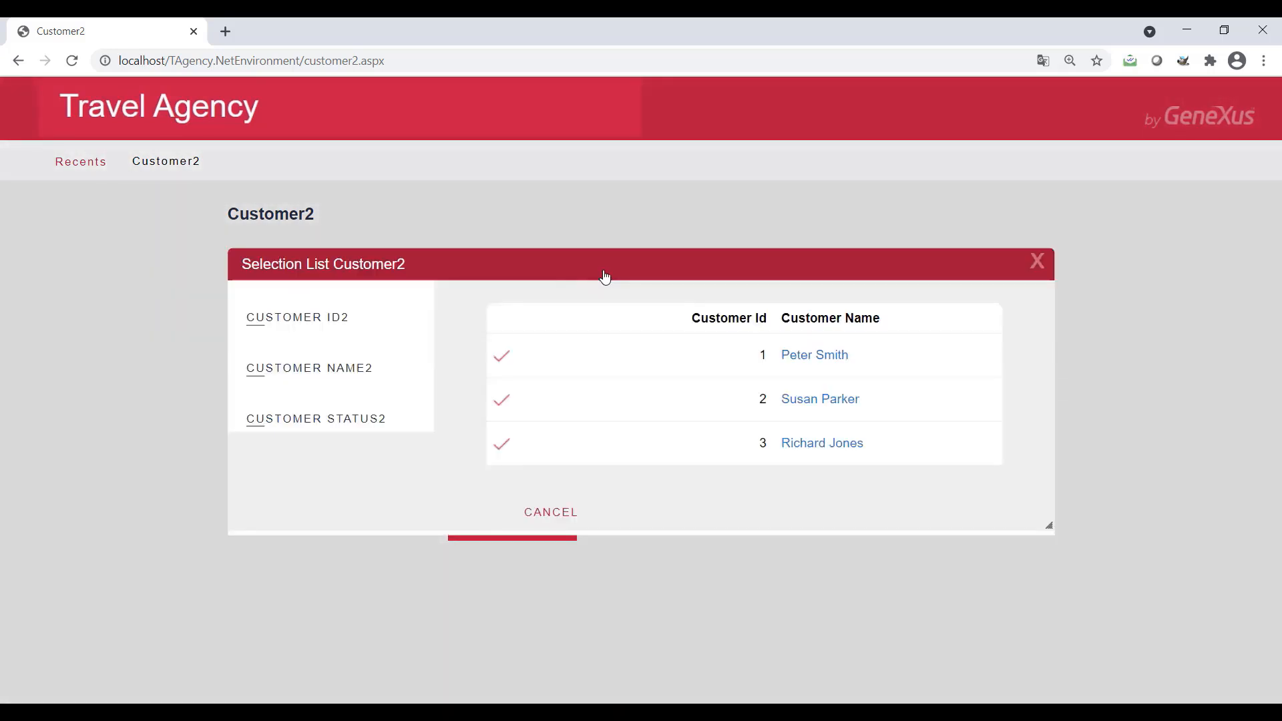
click(1043, 270)
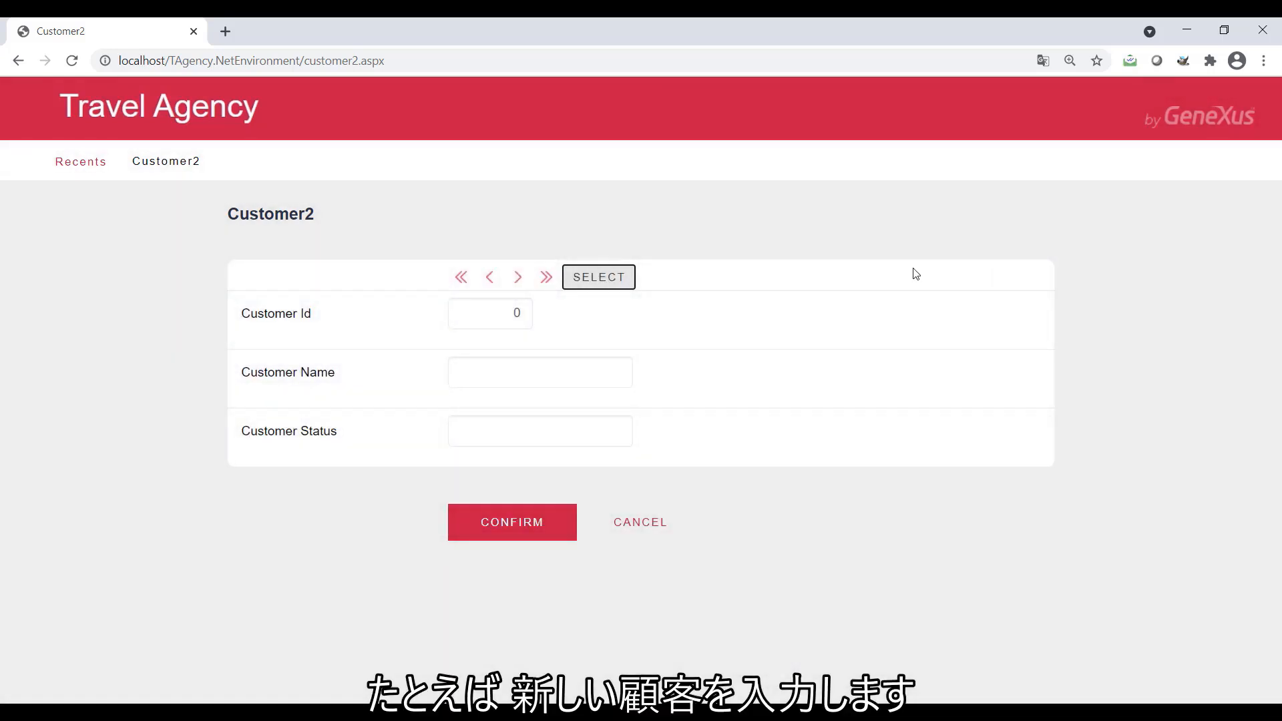
Add a Customer2 record with the customer's full name and the status Active
click(584, 374)
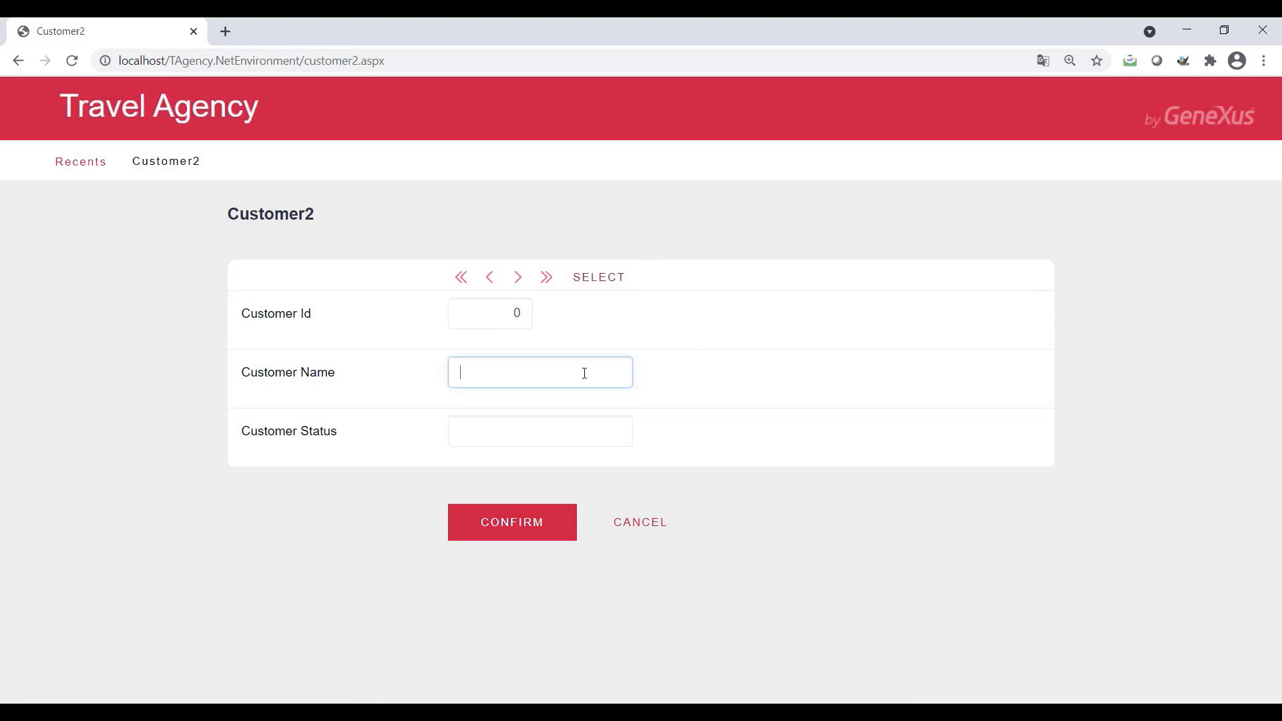
text(Ann Willis)
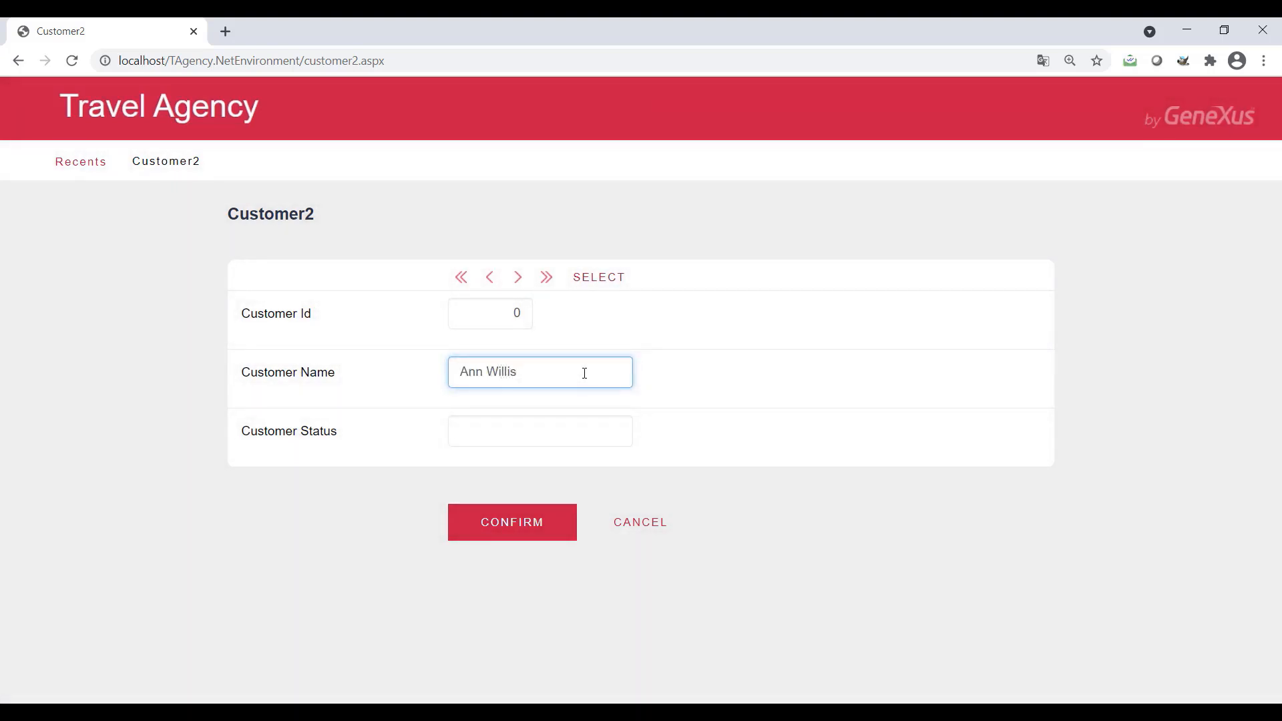
key(Tab)
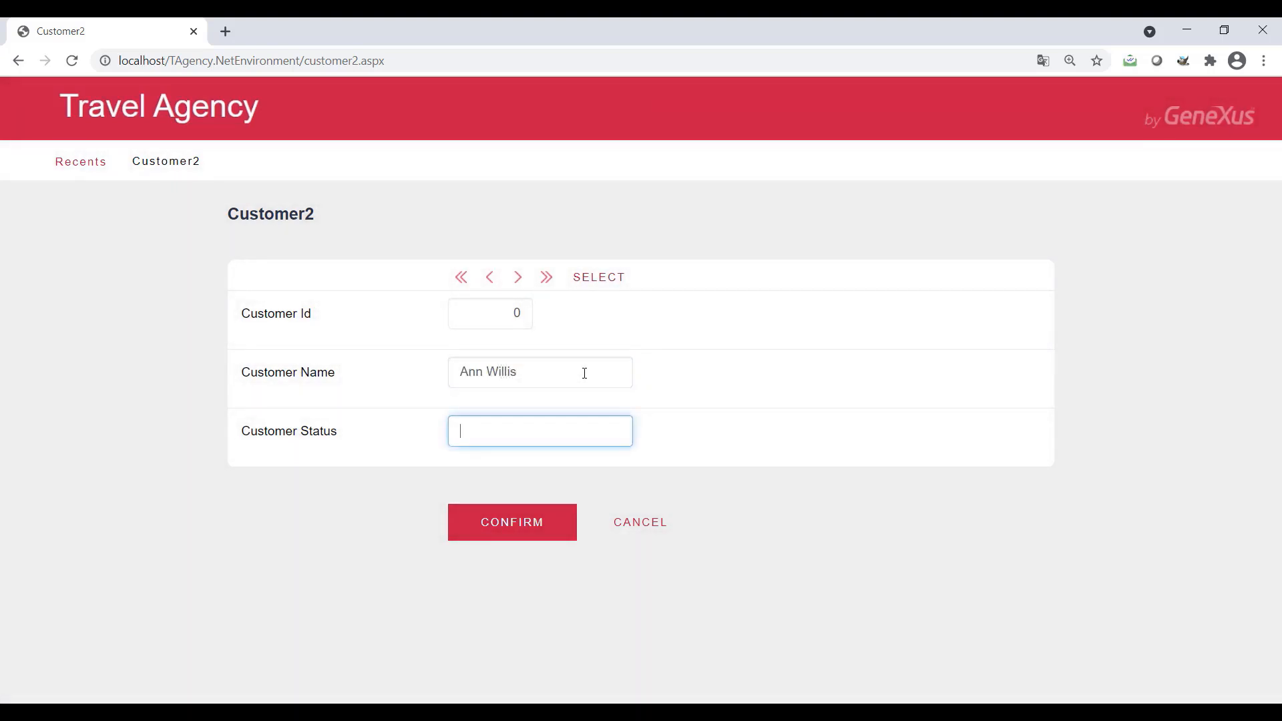
text(Active)
click(532, 523)
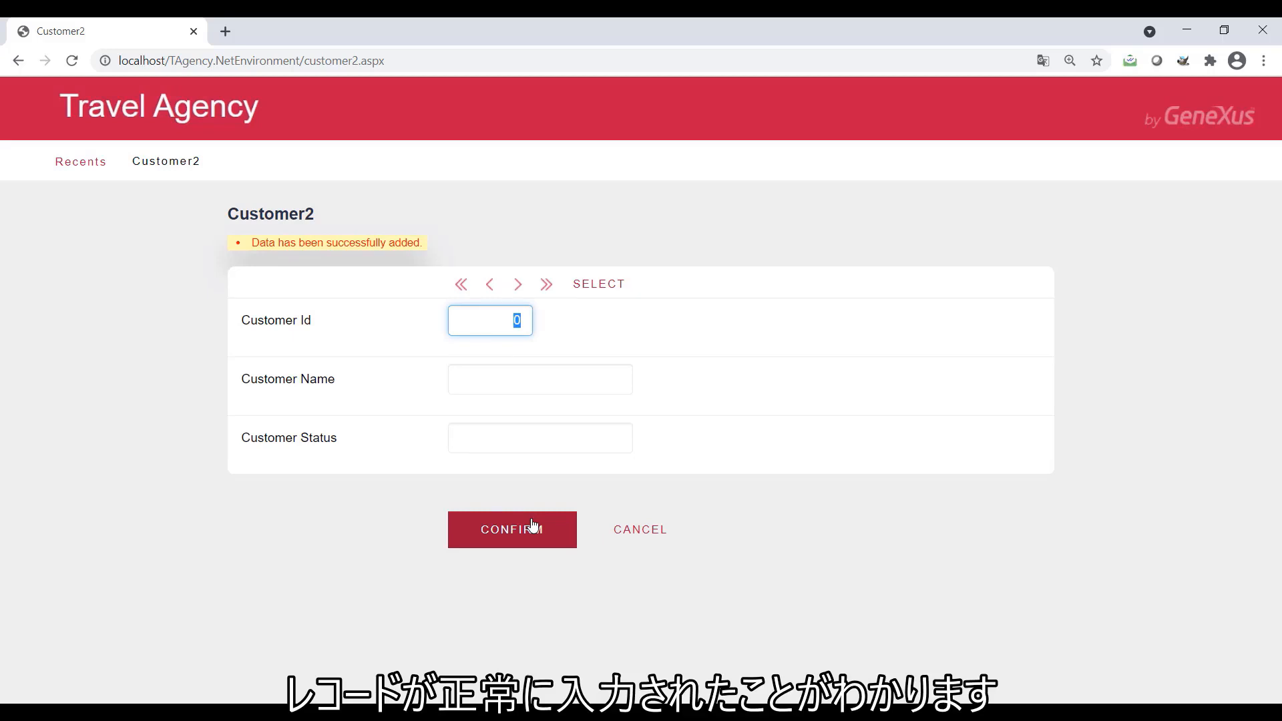
Set the status of the second customer in the selection list to "Not active" and save the record
click(596, 285)
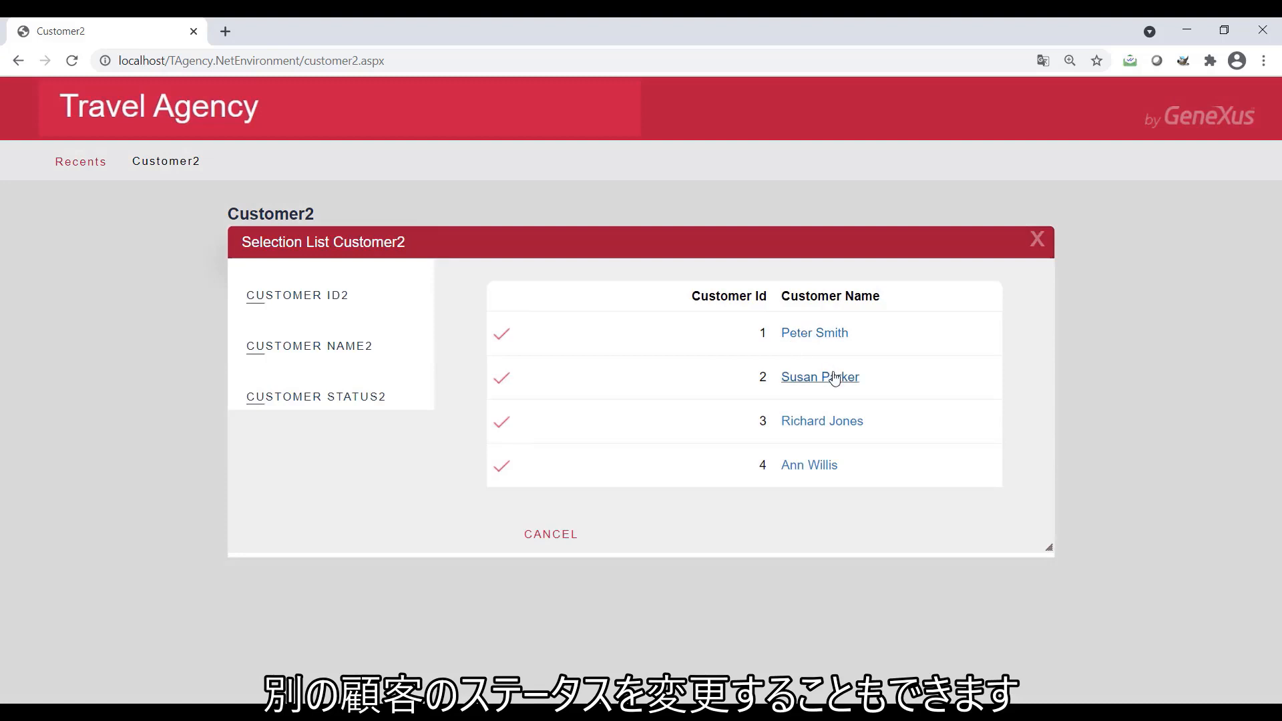
click(839, 386)
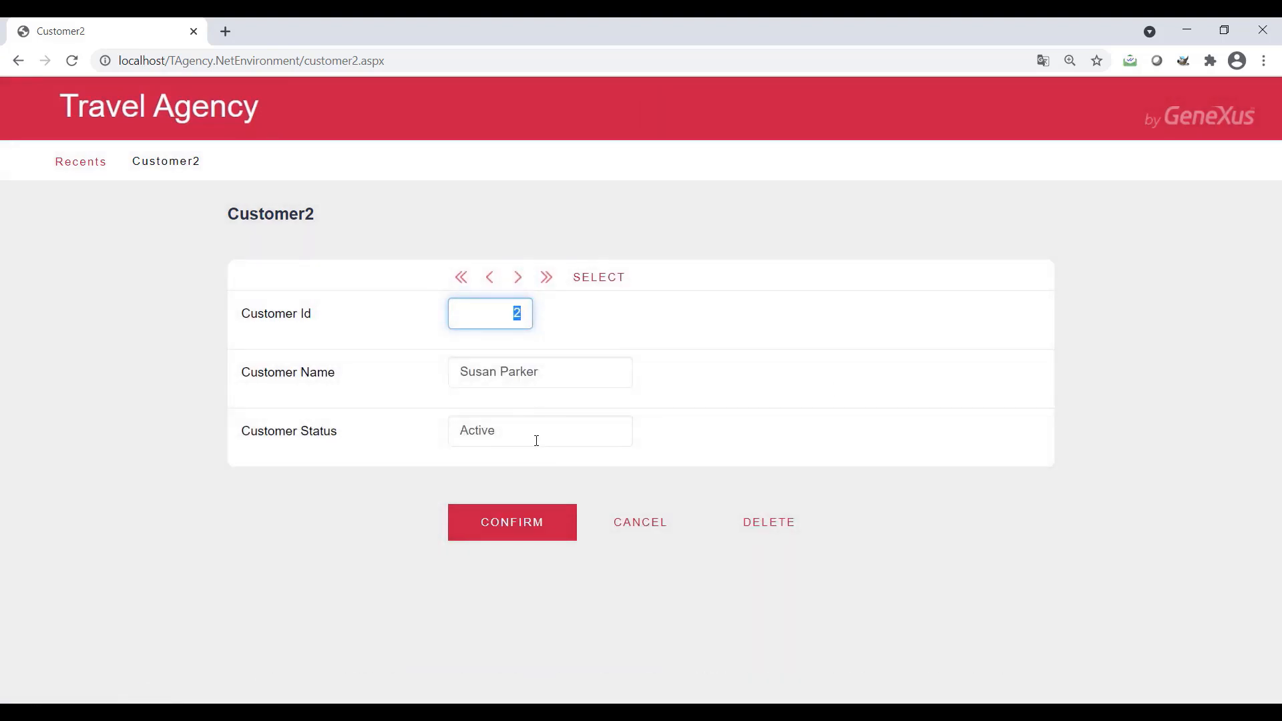
click(536, 441)
text(Not active)
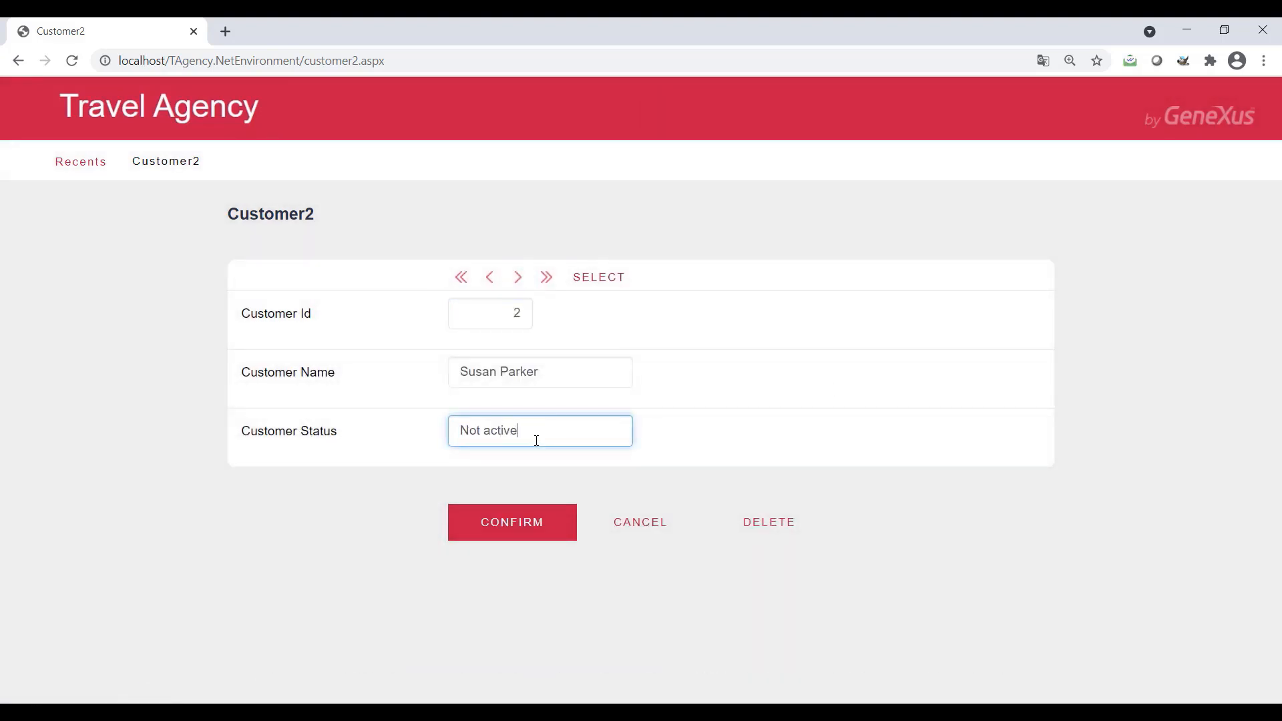
click(533, 523)
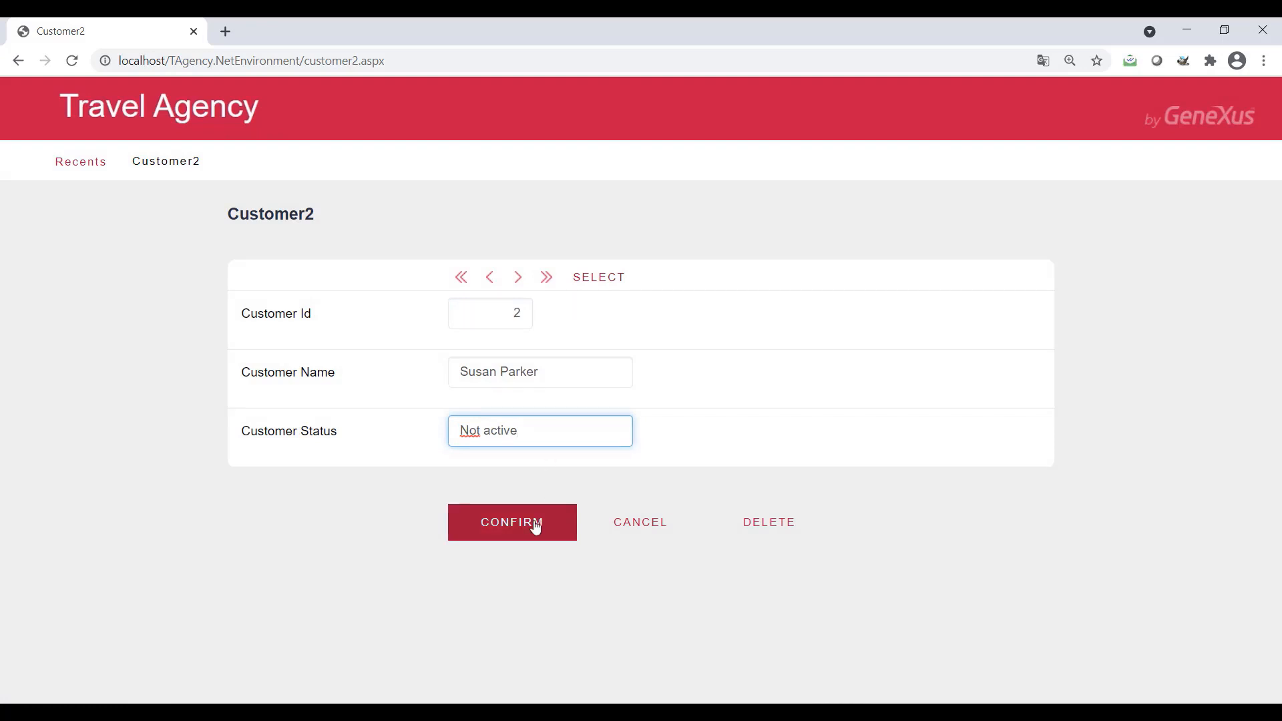
Select the newly added customer, last in the Customer2 selection list, and delete the record
click(599, 284)
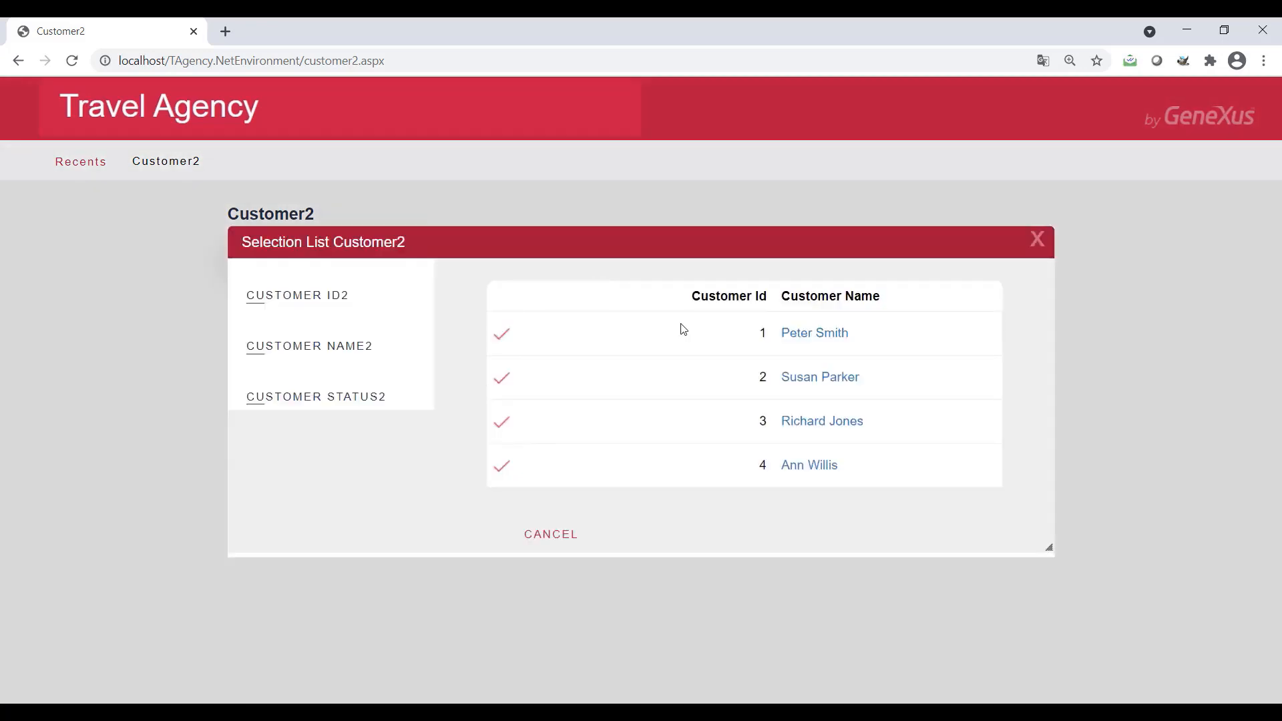
click(809, 468)
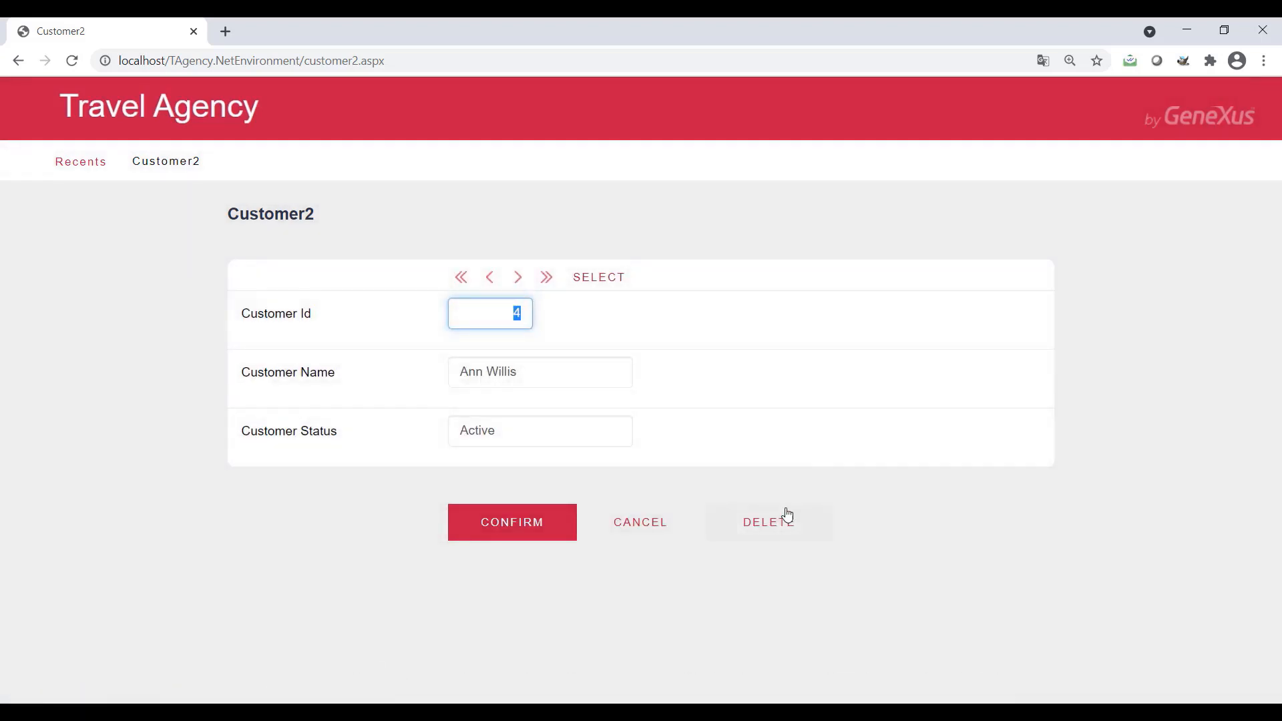
click(771, 523)
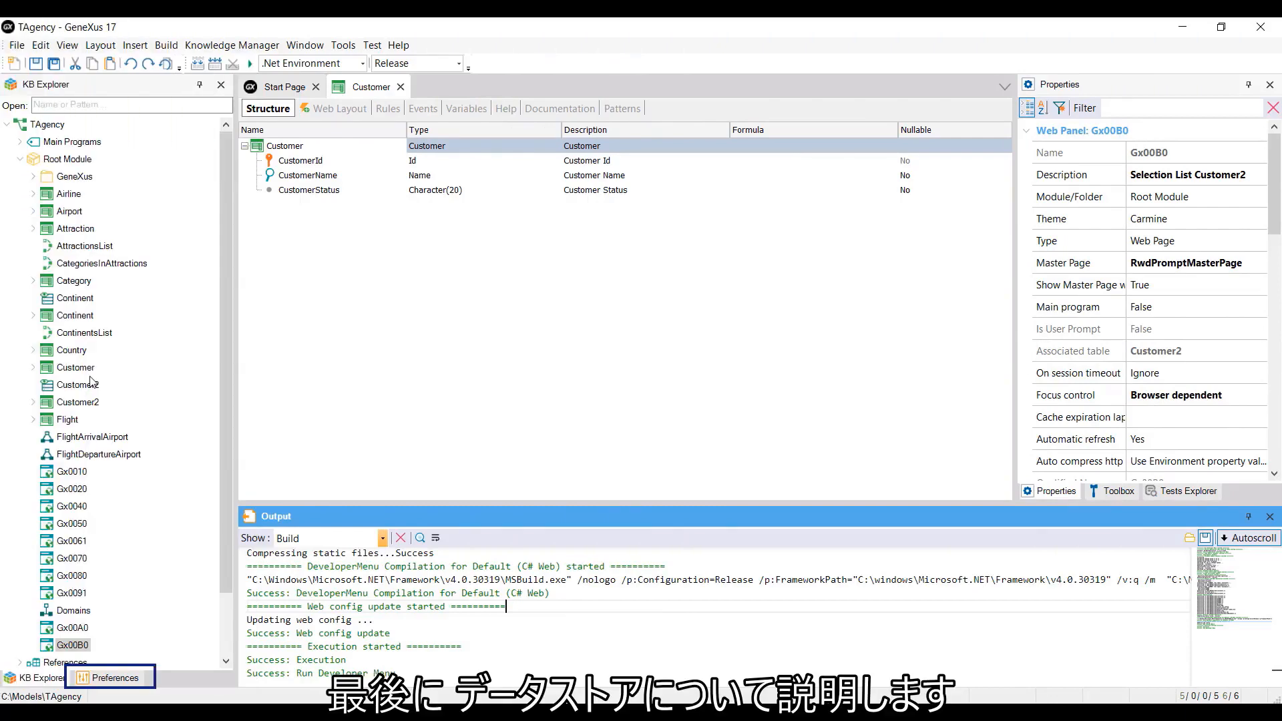
Examine the connection properties of the Default and DataStore1 data stores under the .Net Environment back end
click(119, 680)
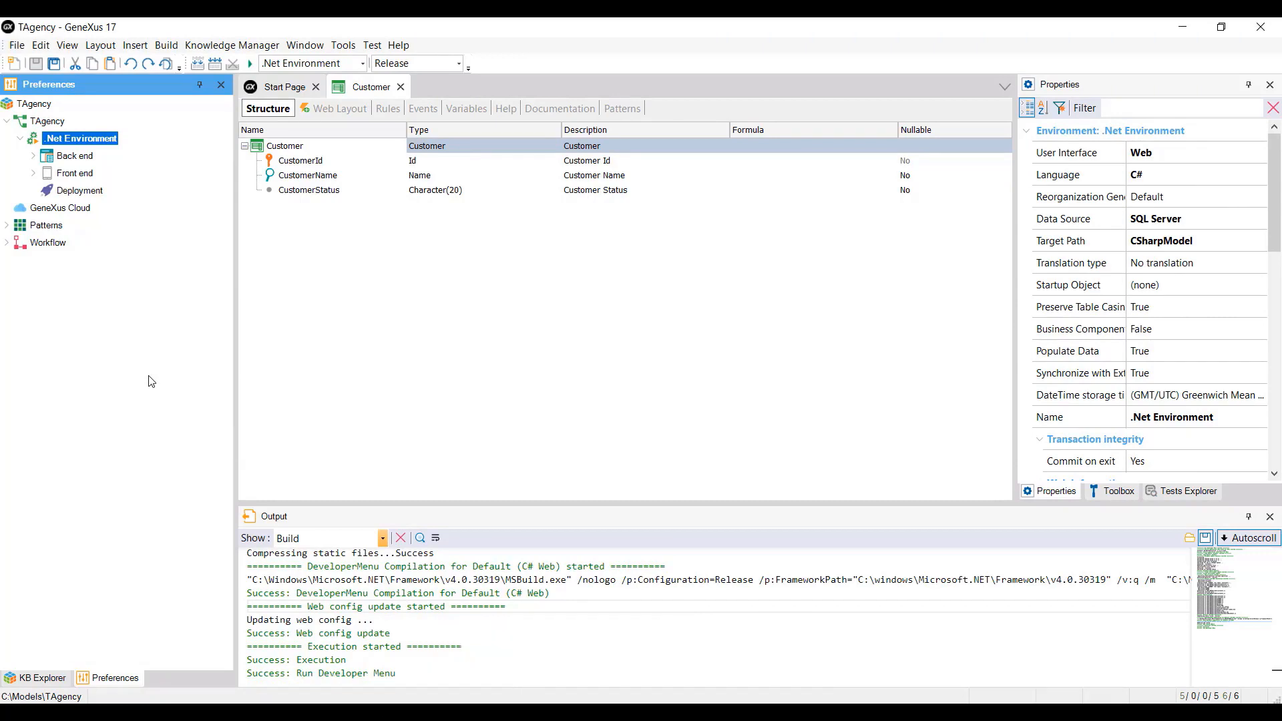
click(83, 157)
double_click(83, 157)
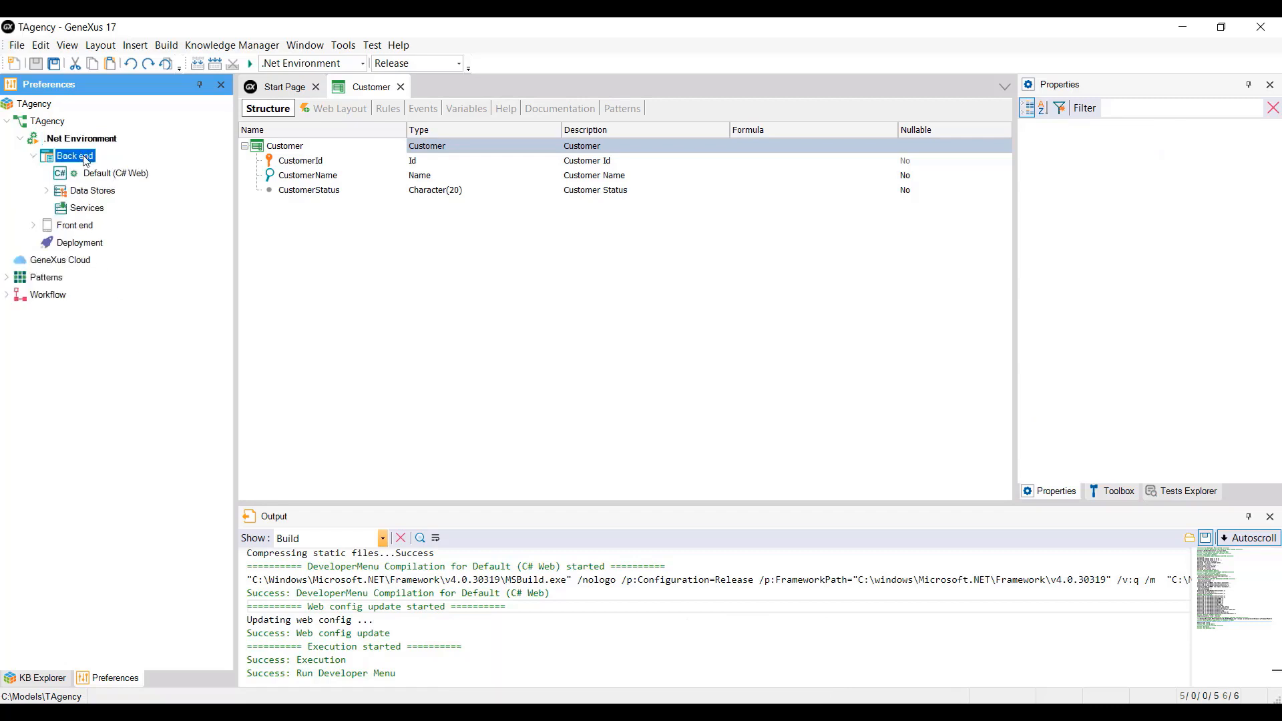
double_click(87, 190)
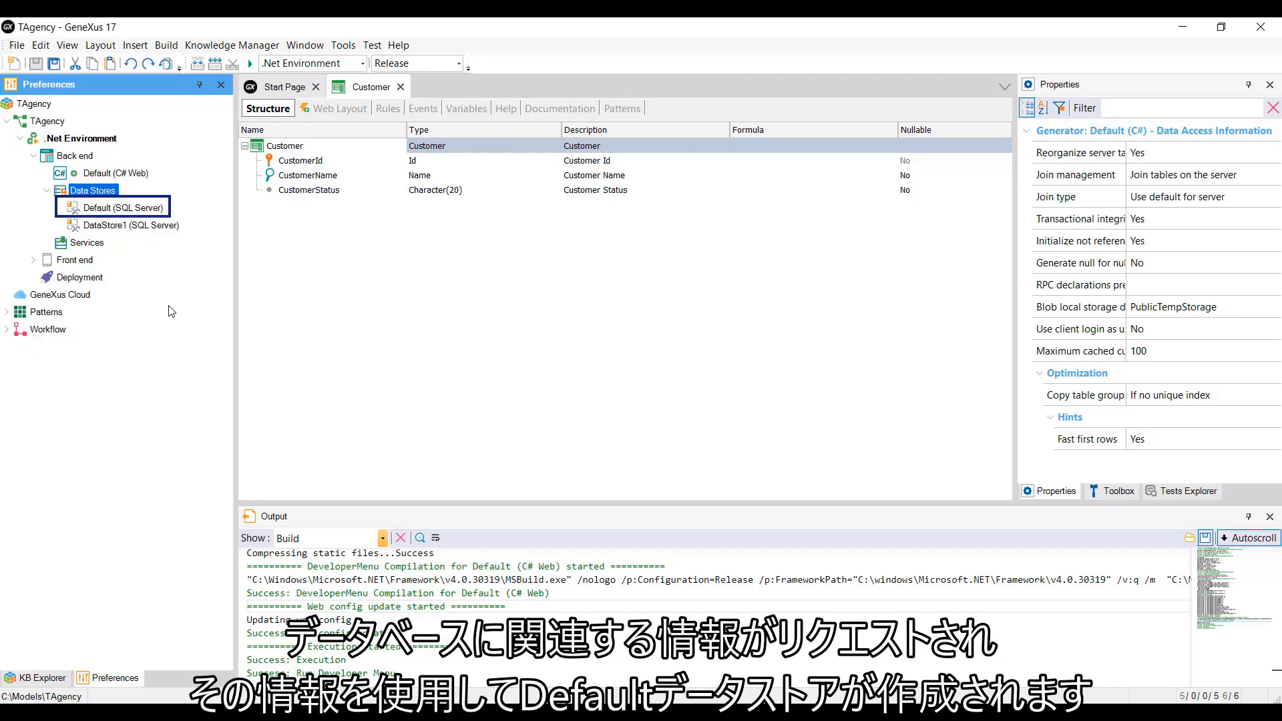
click(127, 211)
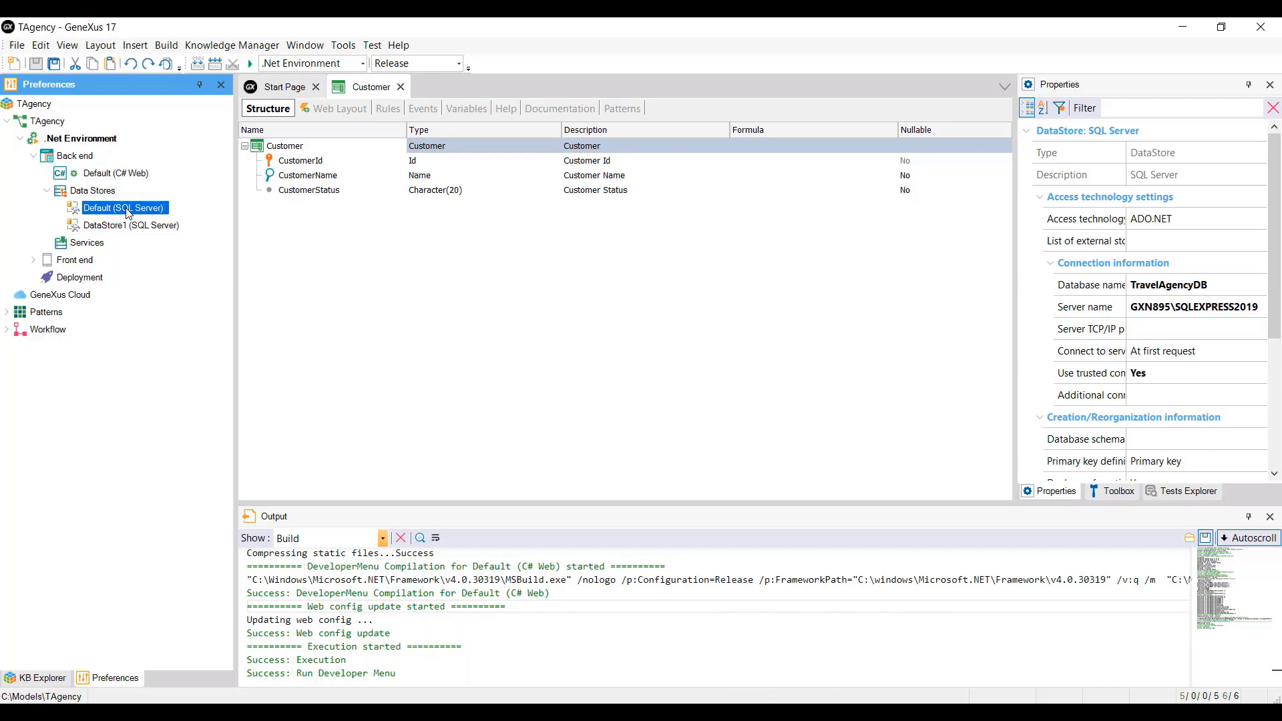
click(97, 228)
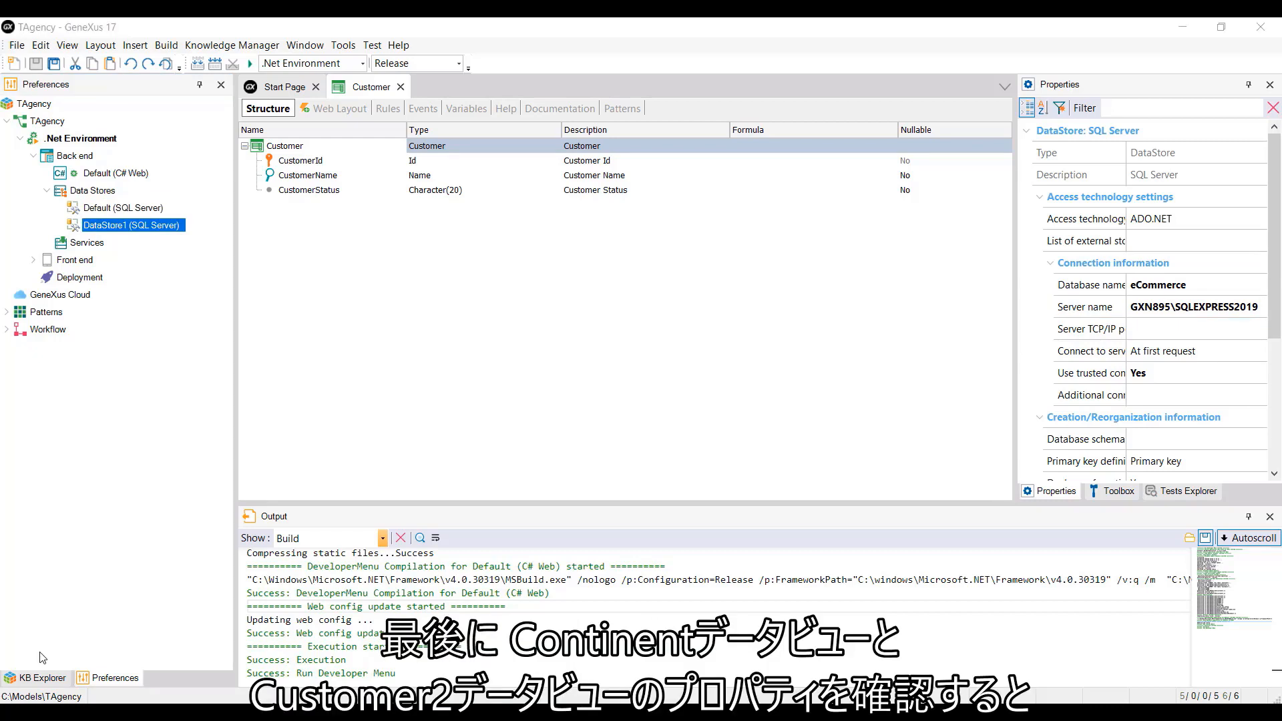
Open the Continent and Customer2 data views and check which data store each one uses
click(35, 680)
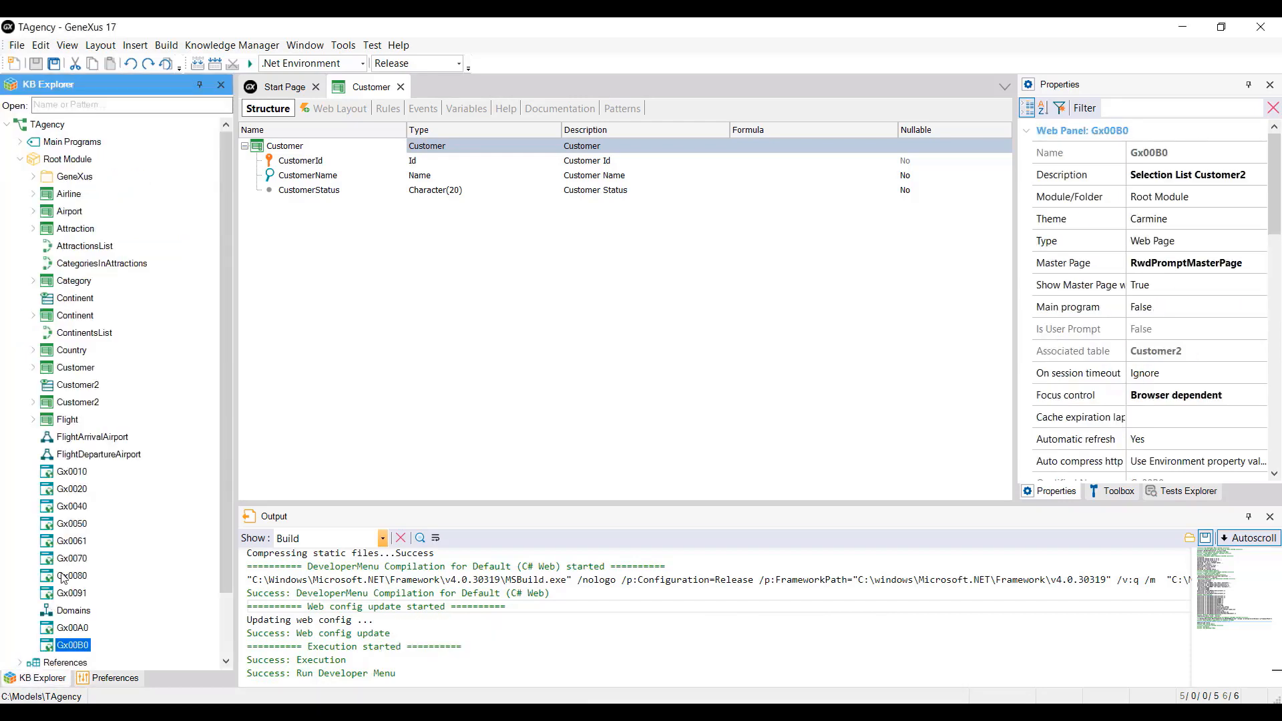
click(69, 298)
double_click(69, 298)
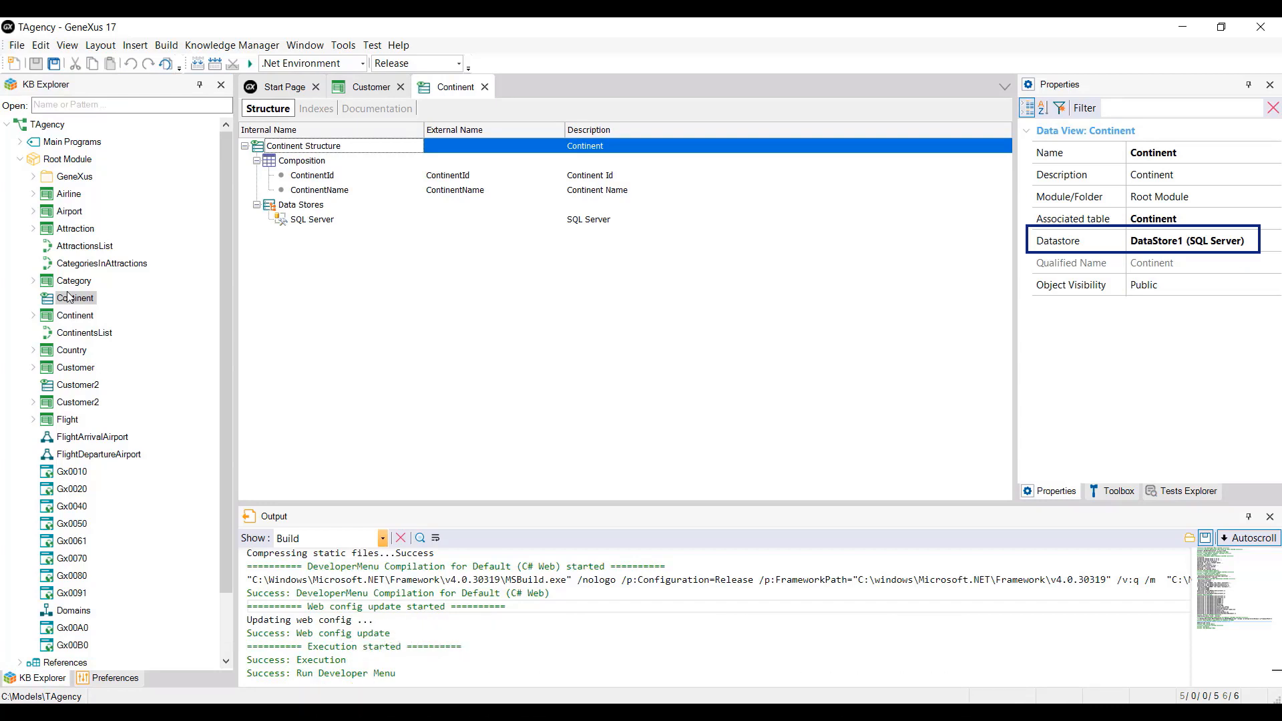
double_click(90, 387)
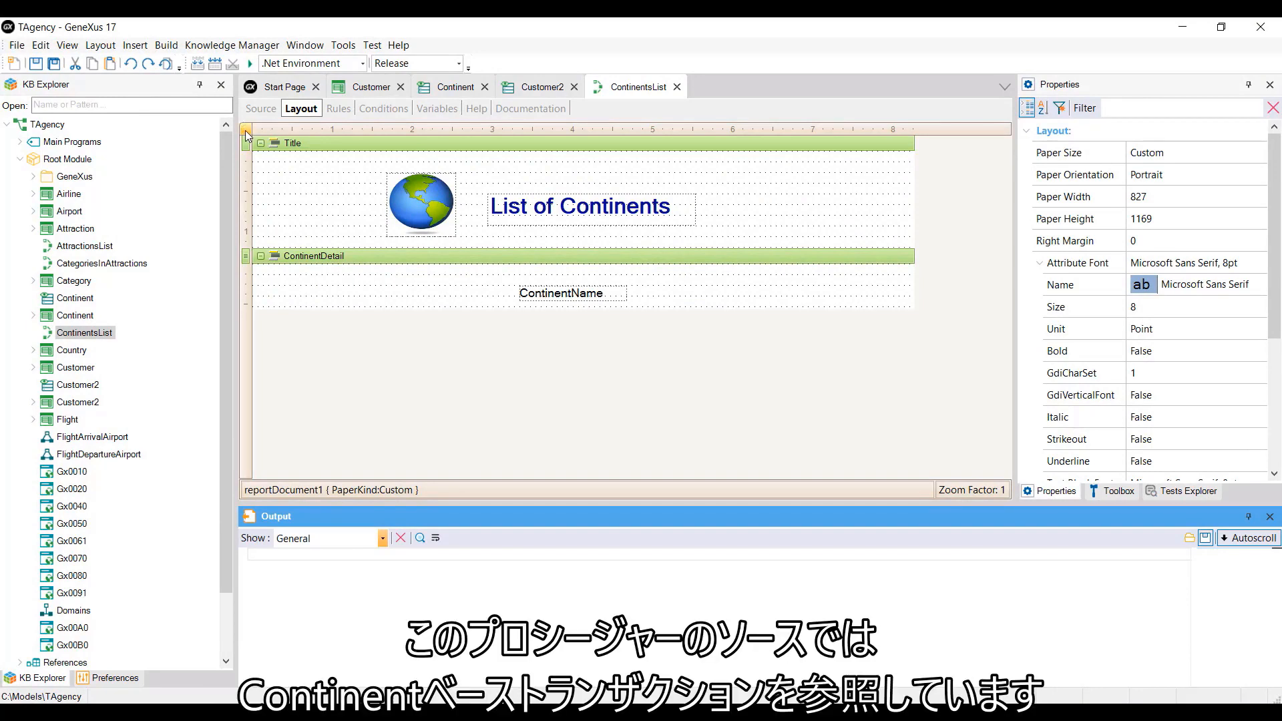
Show the source code of the ContinentsList procedure and run the procedure
click(262, 120)
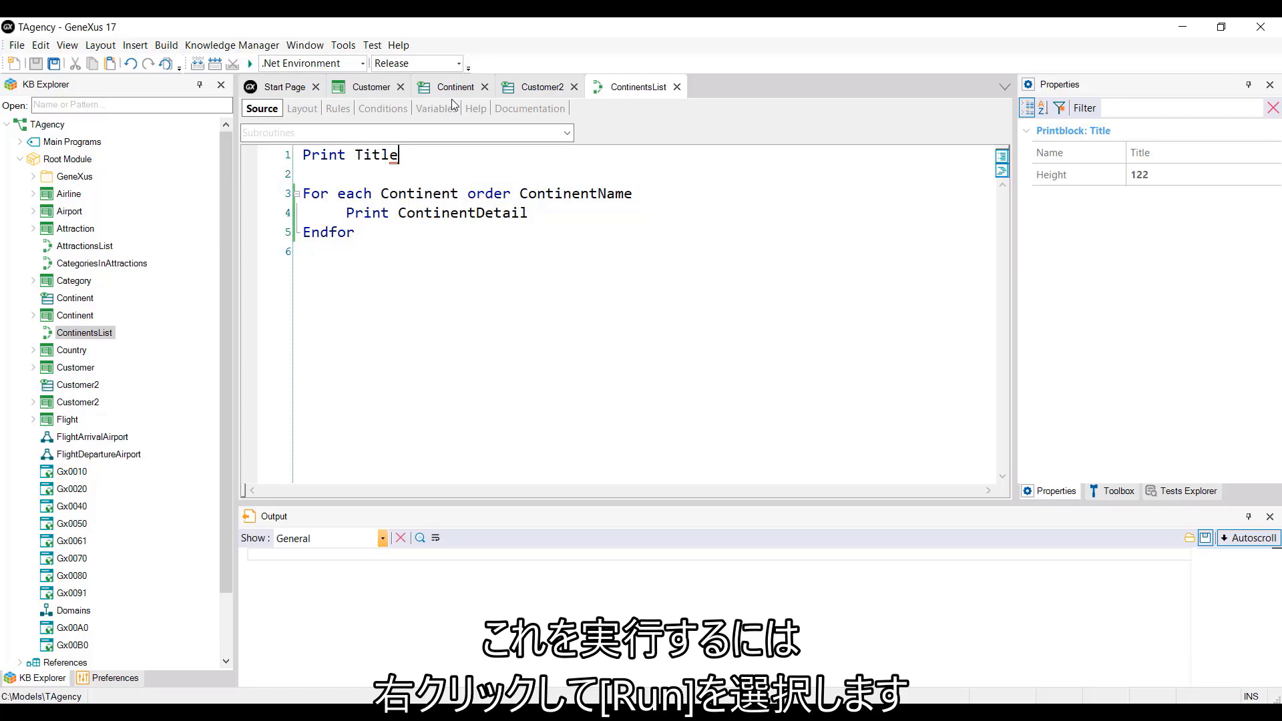
right_click(626, 88)
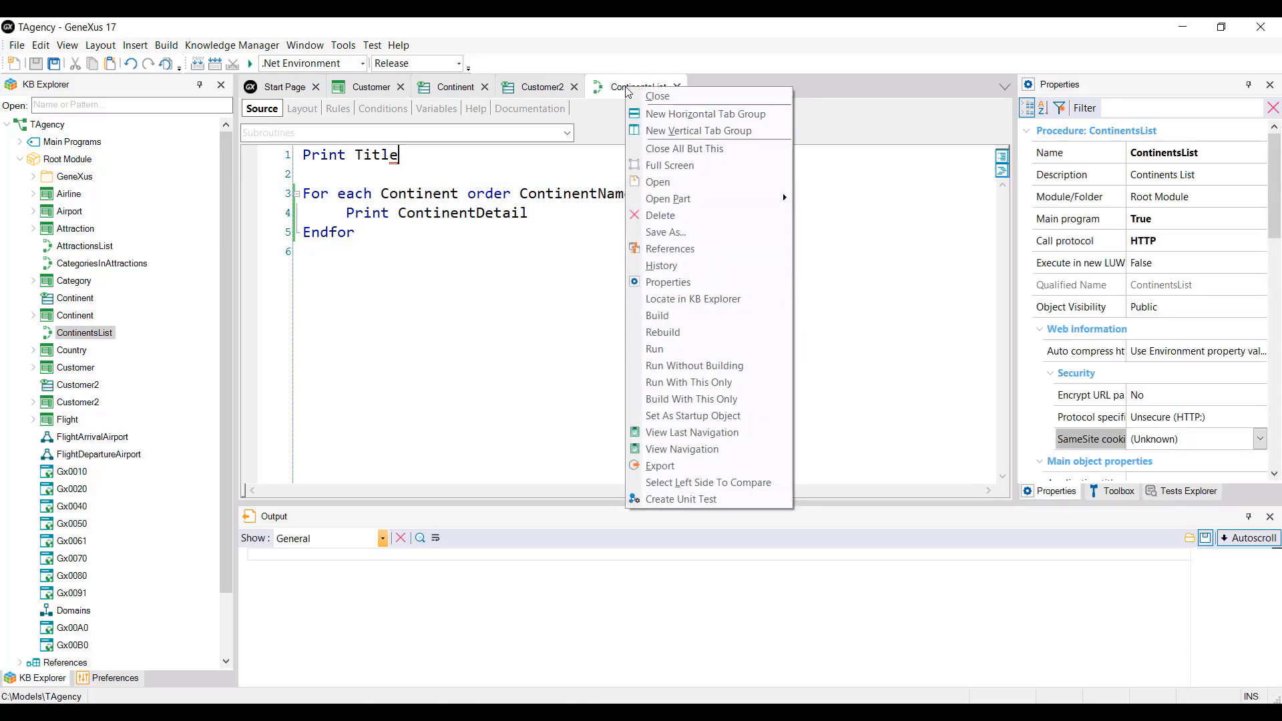
click(676, 348)
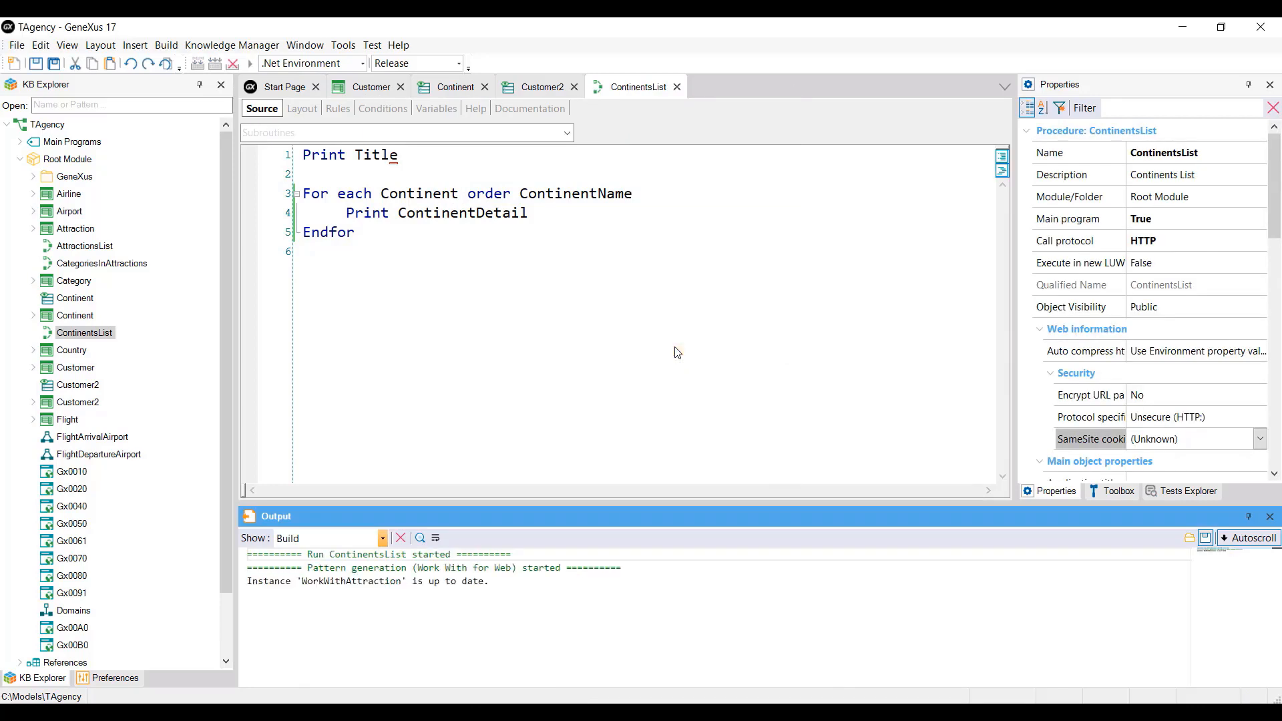